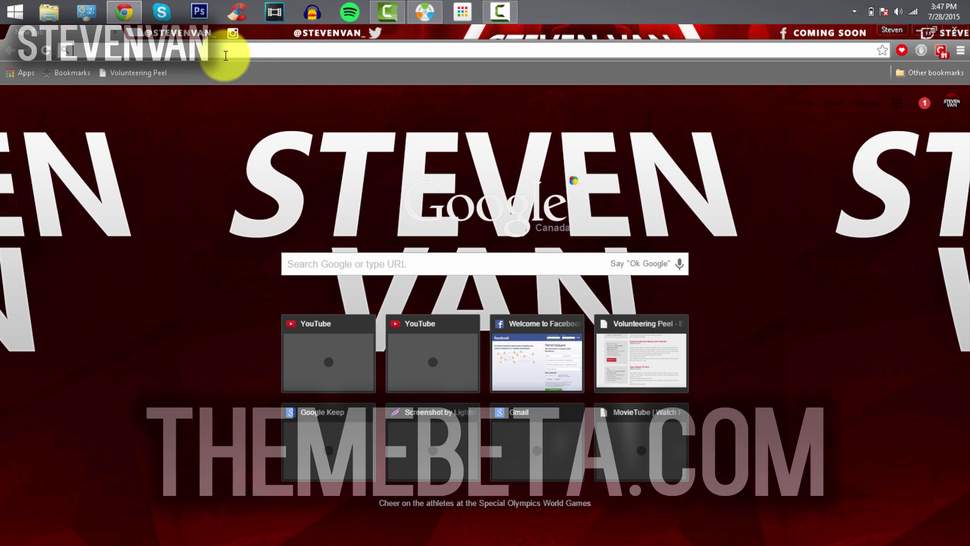
pyautogui.write('www.themebeta.com')
pyautogui.press('Return')
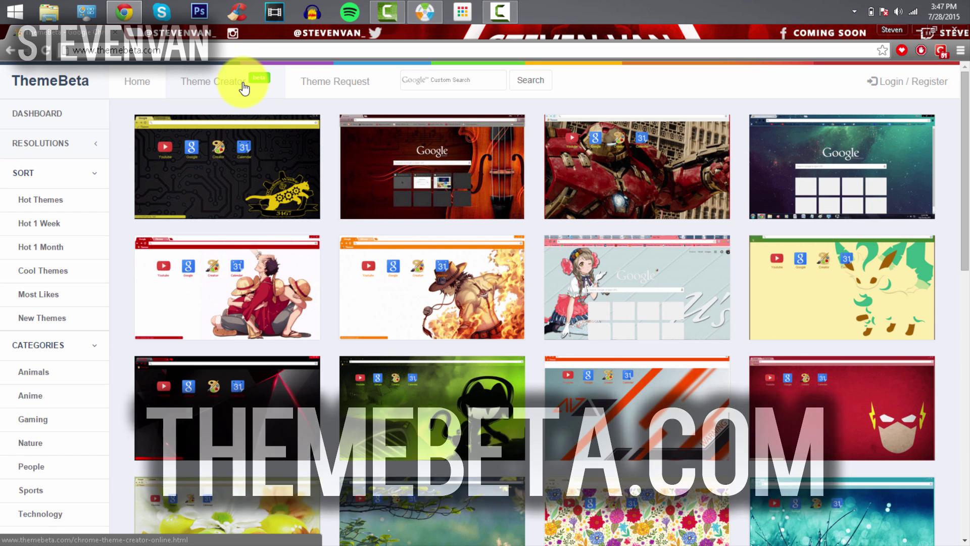
pyautogui.click(245, 86)
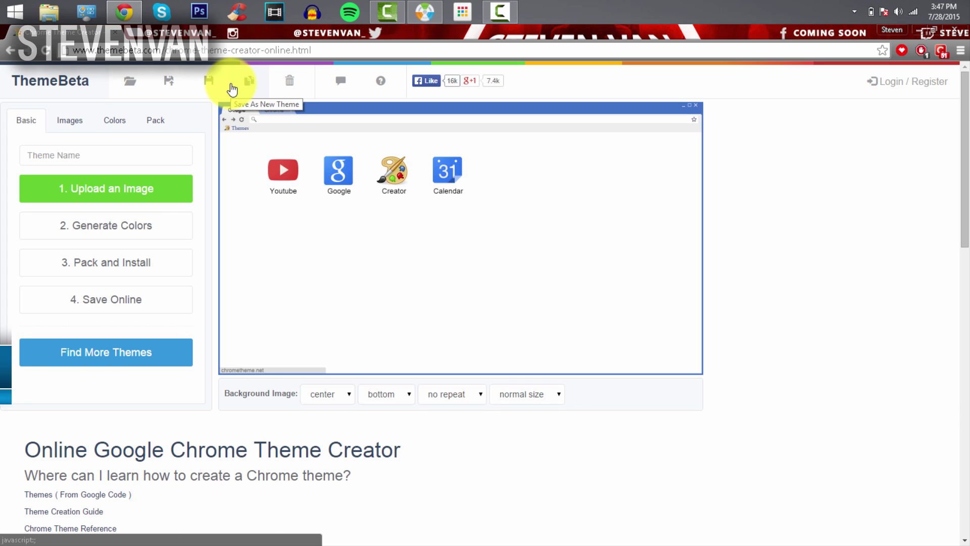
# - Name the theme 'Steven Van theme' and tile the STEVEN VAN logo background in both directions
pyautogui.click(124, 155)
pyautogui.write('Steve')
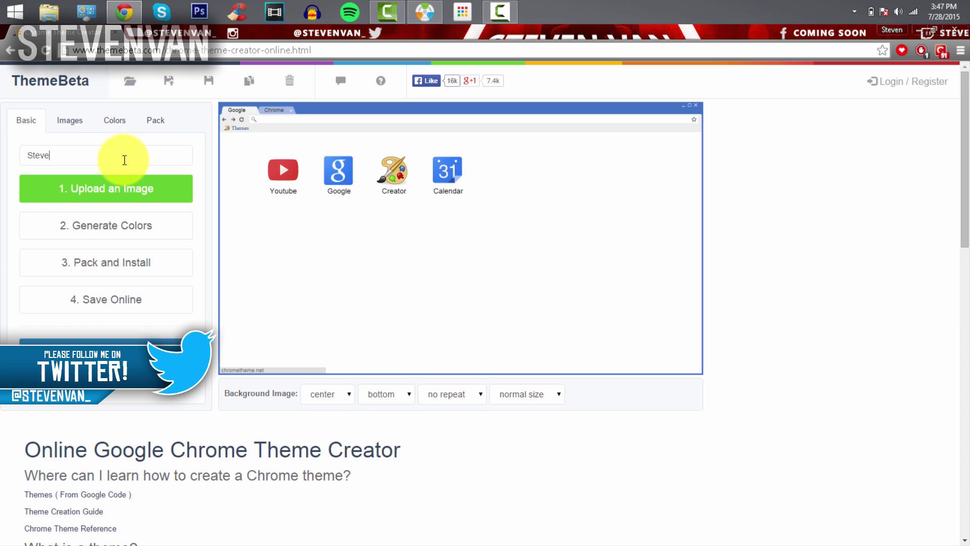
pyautogui.write('n Van theme')
pyautogui.click(114, 186)
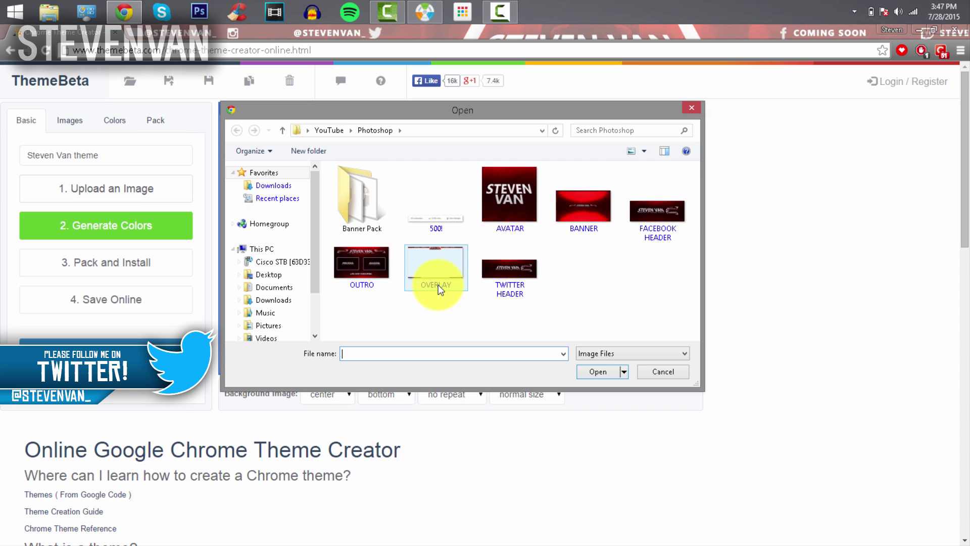
pyautogui.doubleClick(437, 283)
pyautogui.click(451, 393)
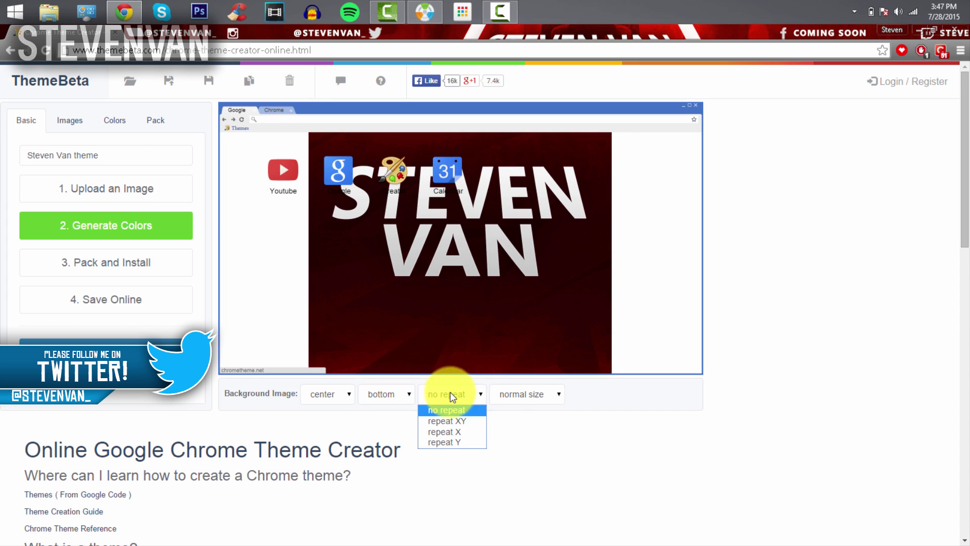
pyautogui.click(447, 421)
pyautogui.click(69, 120)
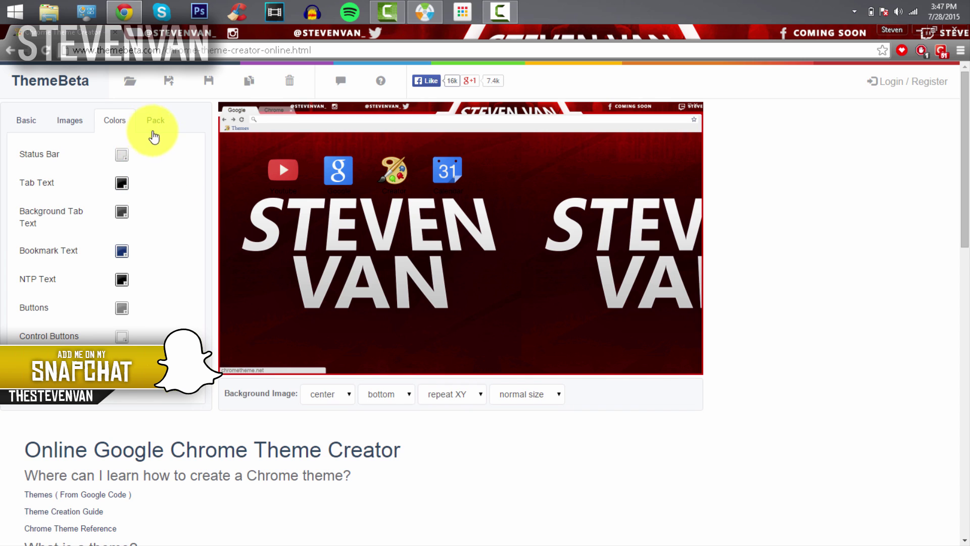
# - Pack the Steven Van theme and install it in Chrome, confirming with Add
pyautogui.click(156, 120)
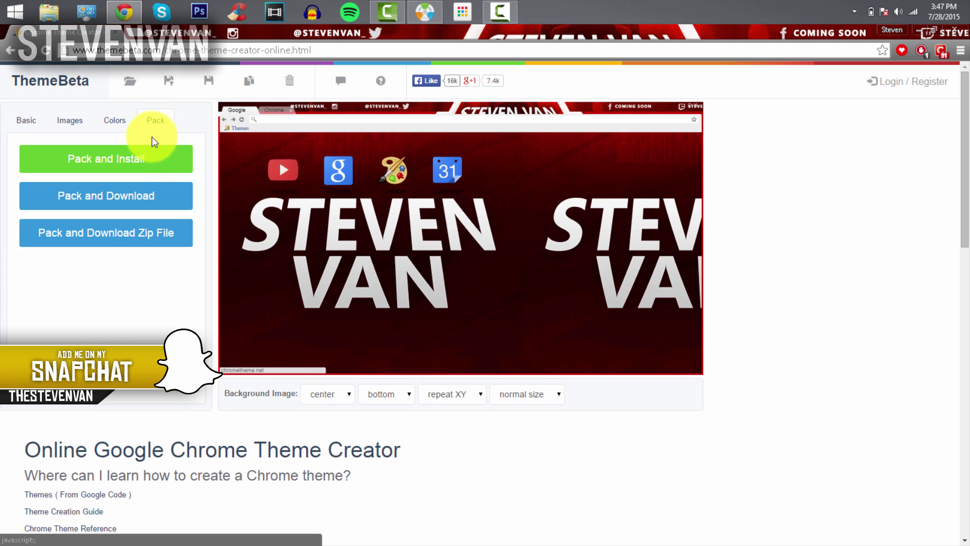
pyautogui.click(138, 165)
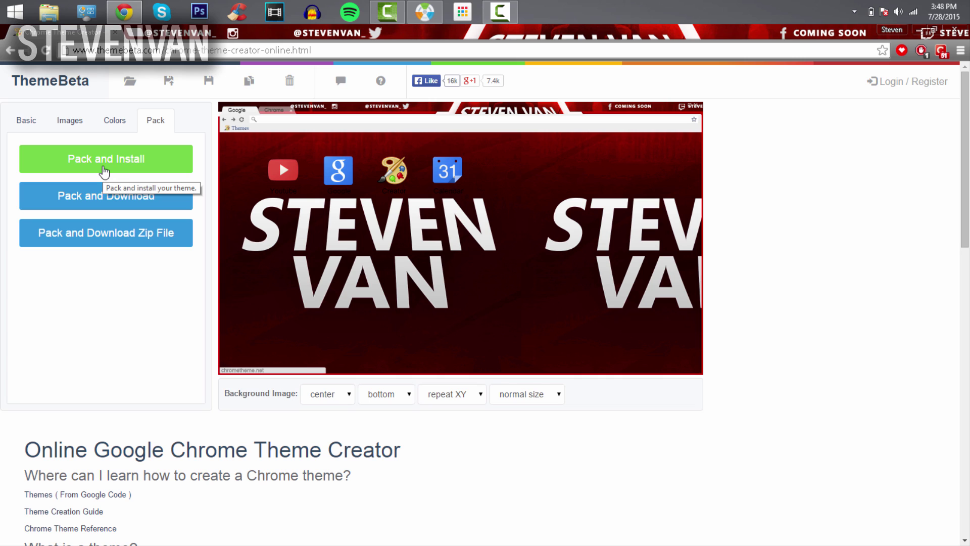
pyautogui.click(104, 168)
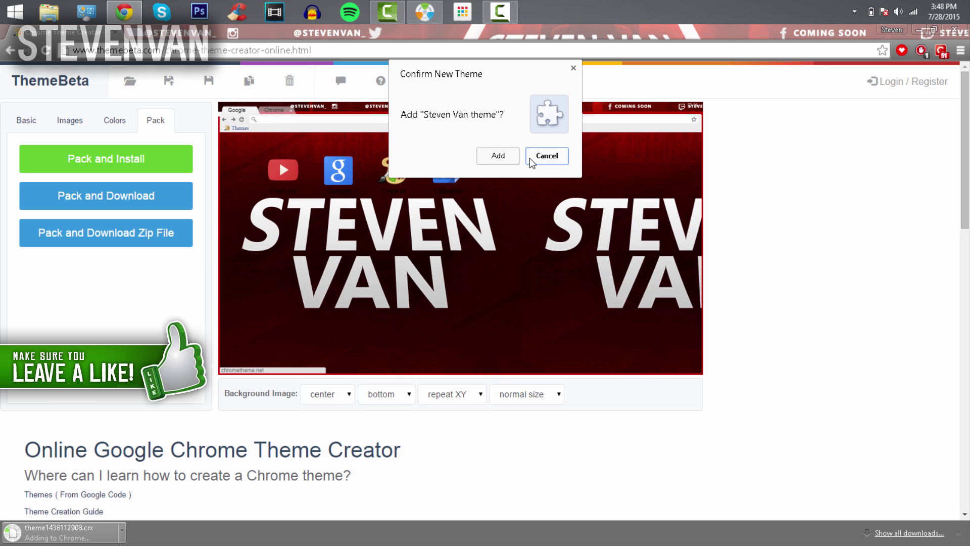
pyautogui.click(498, 155)
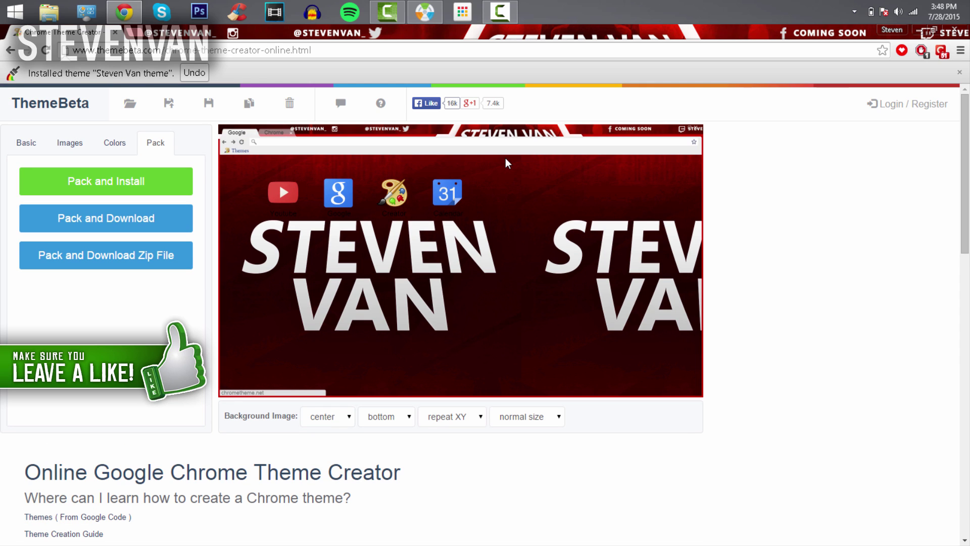